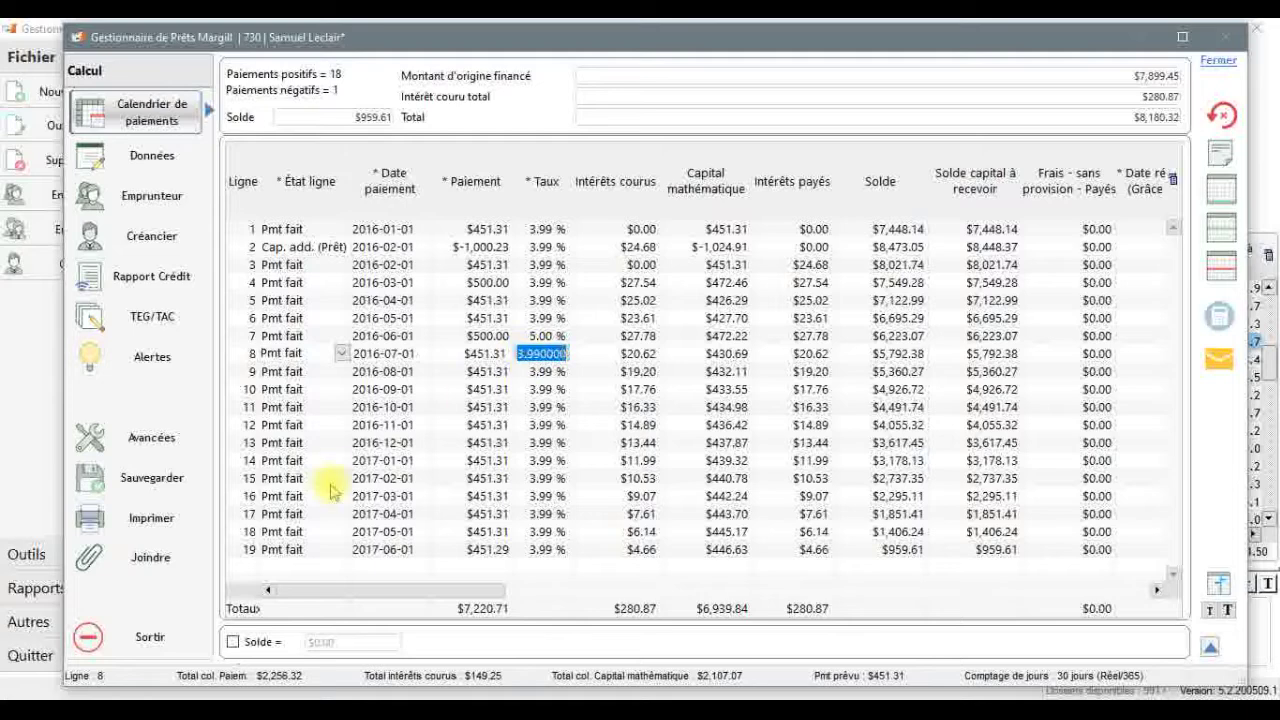
Show the Intérêts à recevoir column in the payment table and move the Intérêts courus column to just before Solde
right_click(532, 198)
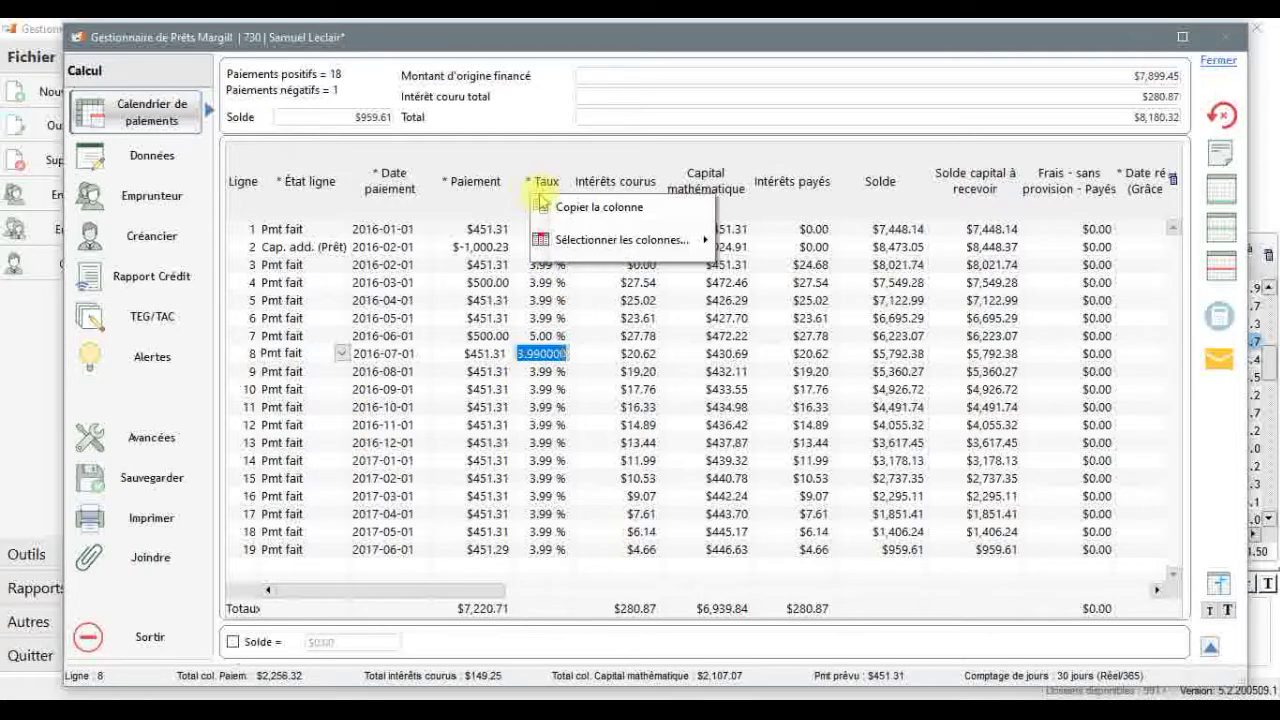
mouse_move(586, 241)
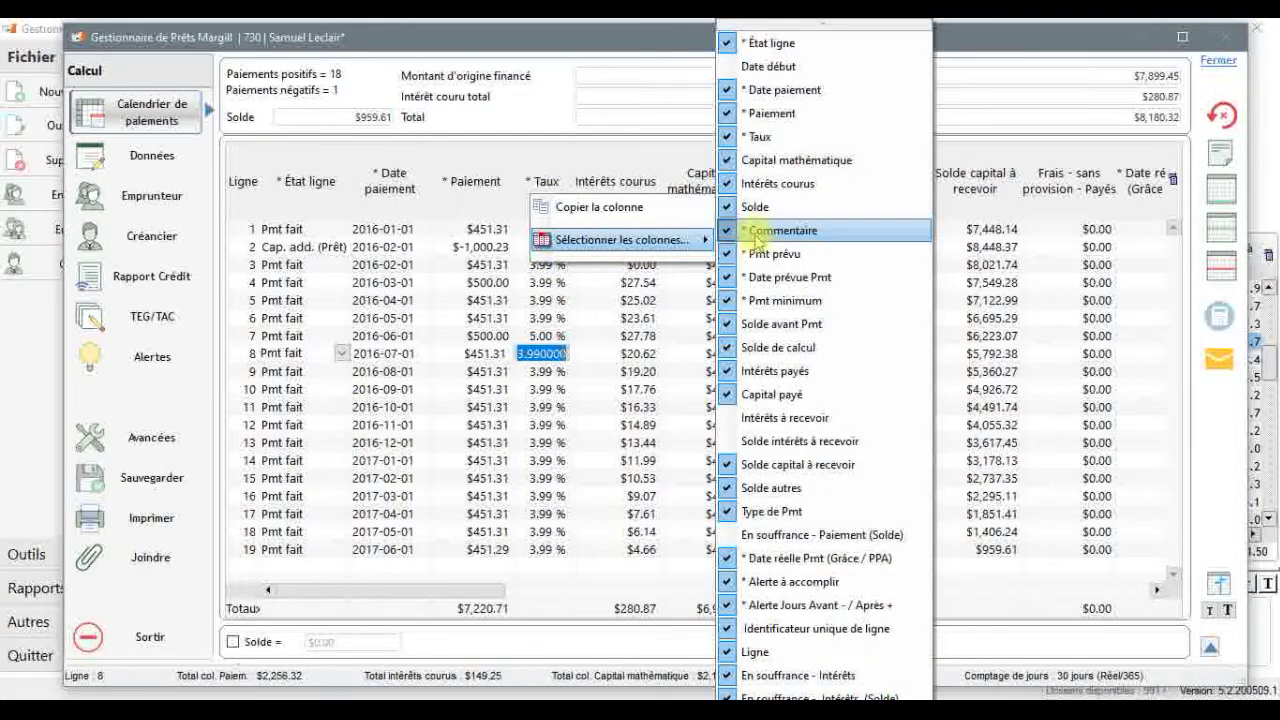
click(779, 418)
drag(733, 181, 800, 192)
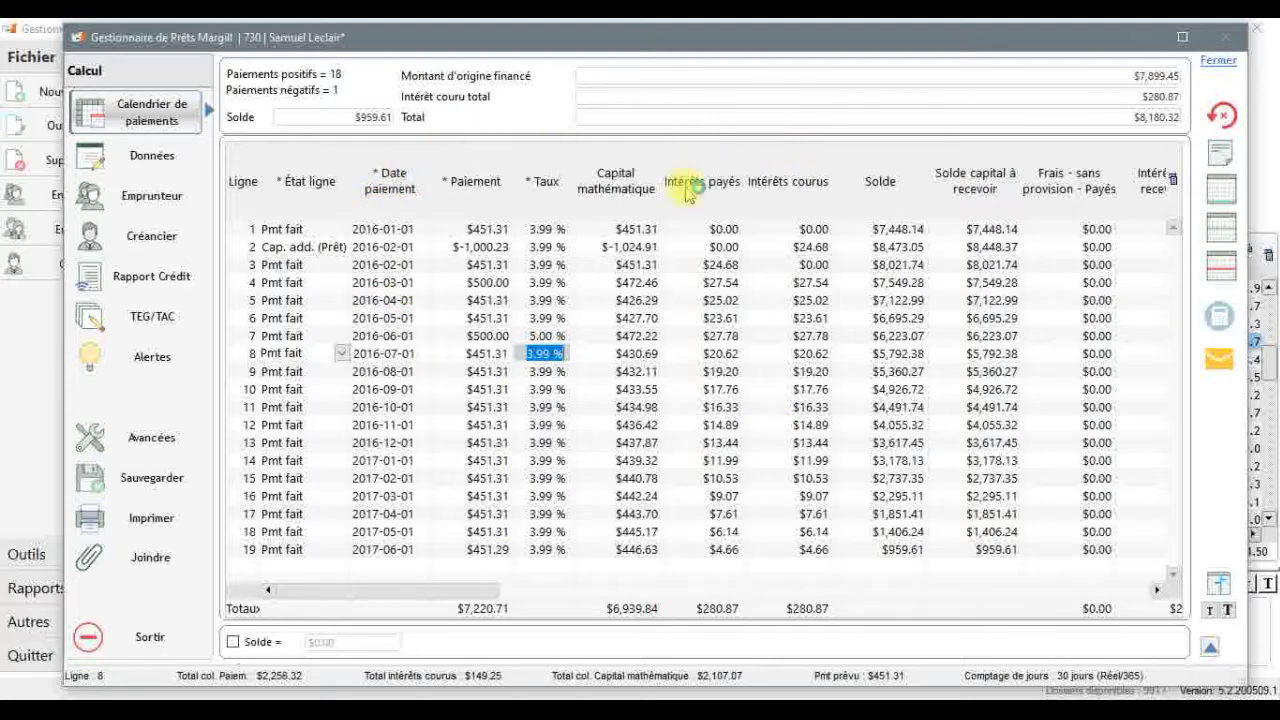
In the column display and order settings, hide Solde autres and show Colonne sur mesure 1 (Numérique)
click(1220, 595)
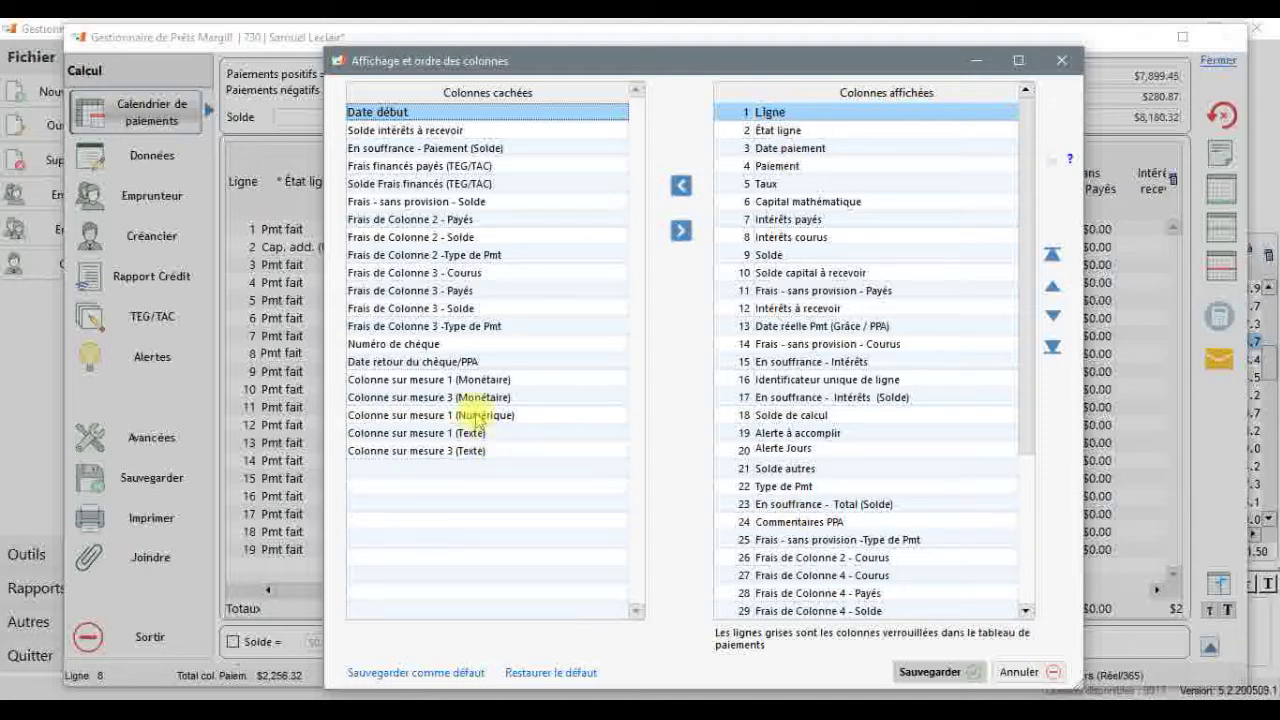
click(795, 468)
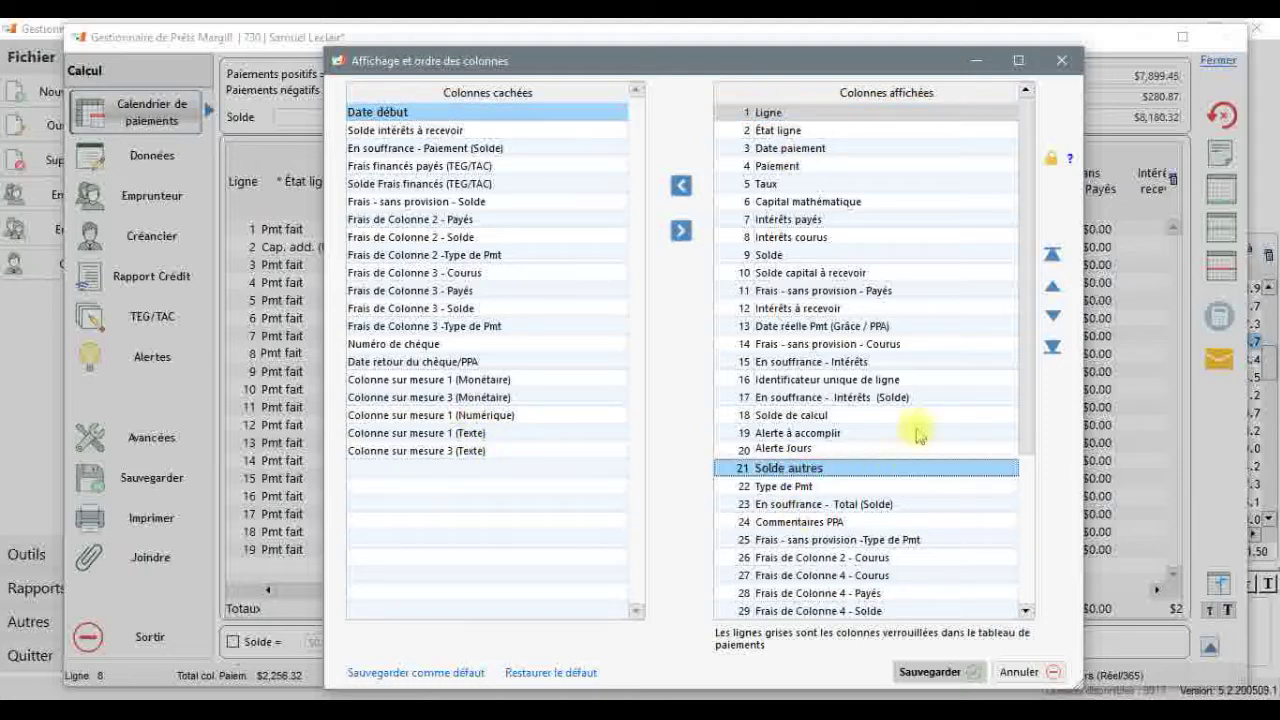
click(682, 188)
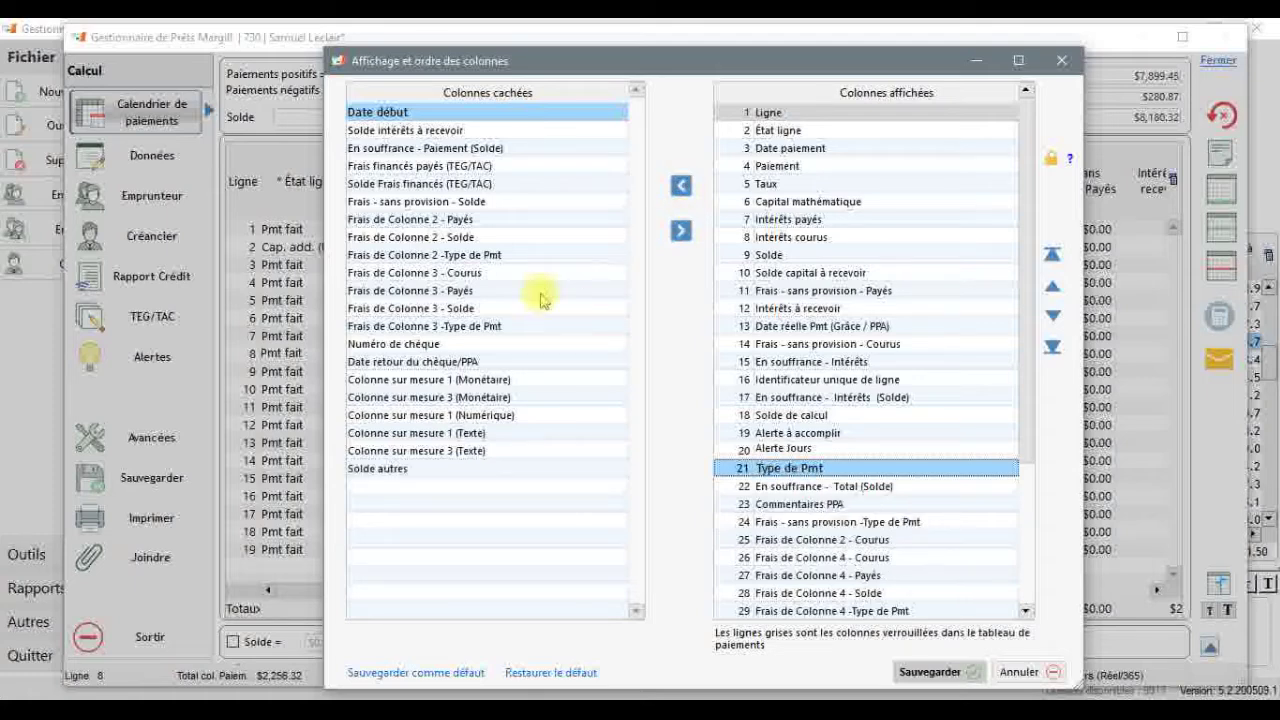
click(425, 415)
click(681, 231)
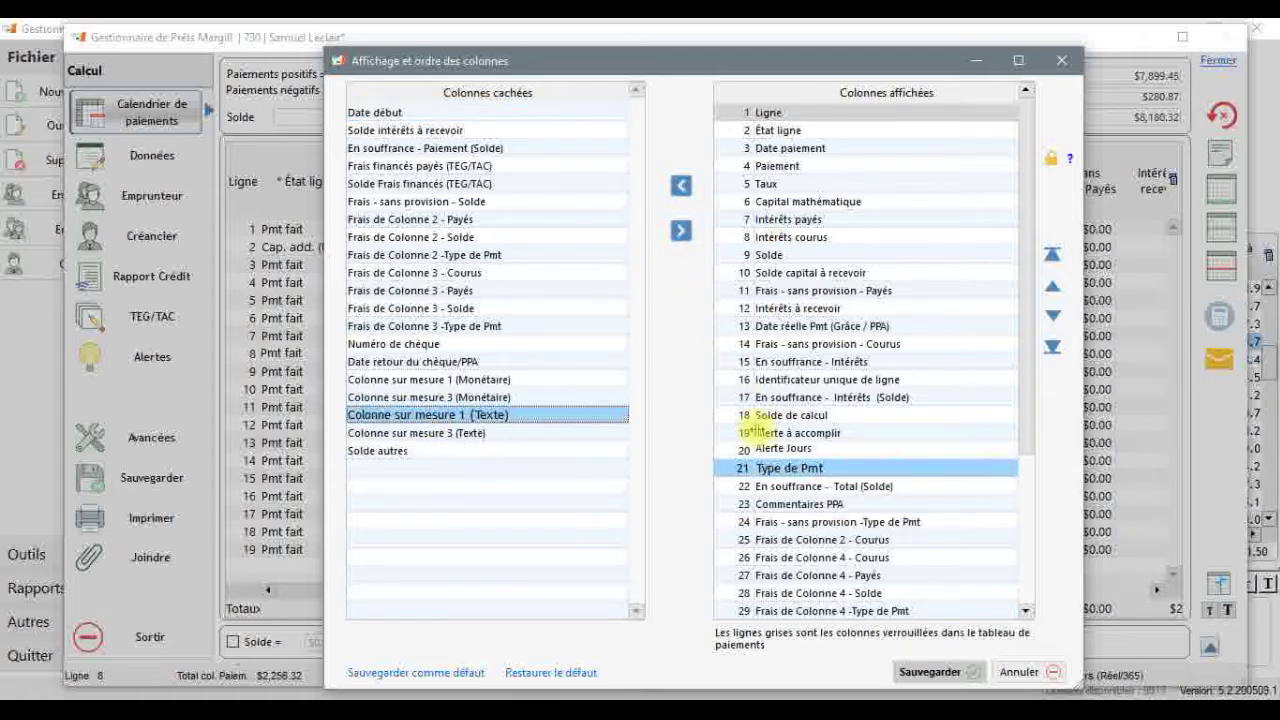
Move Frais de Colonne 4 - Courus up to position 15, directly below Frais - sans provision - Courus
click(788, 557)
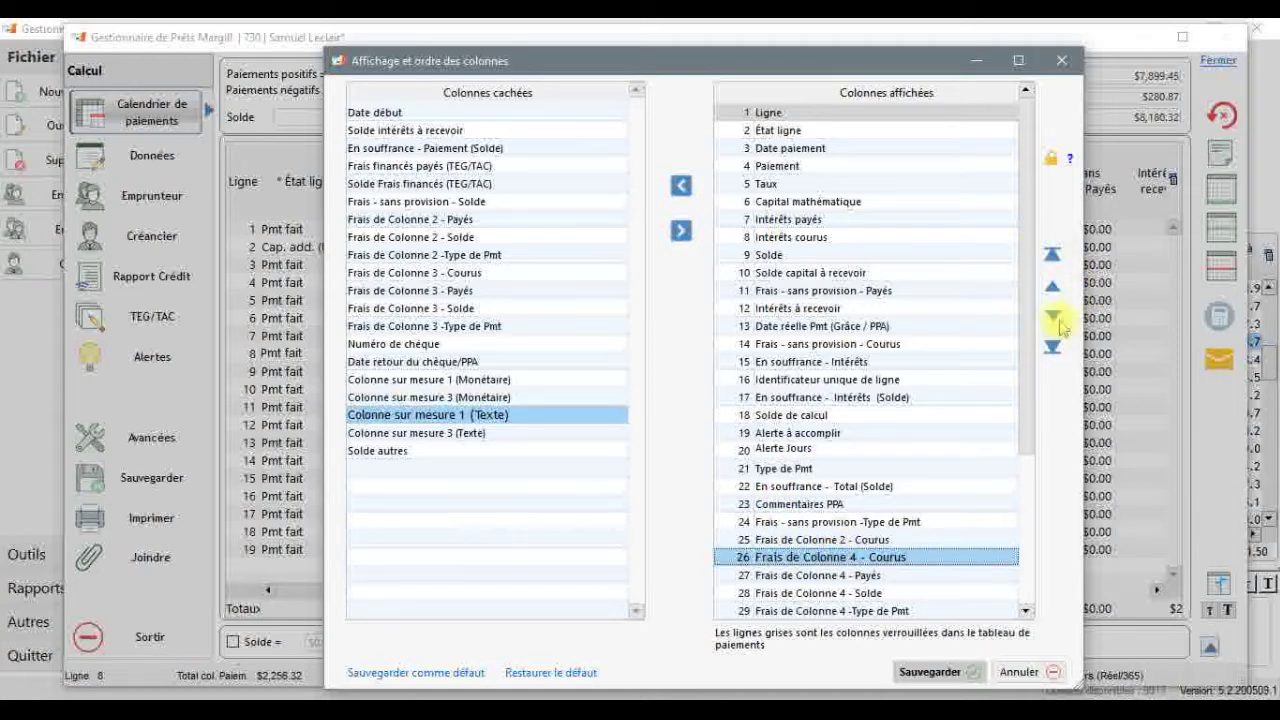
click(1052, 288)
click(1052, 288)
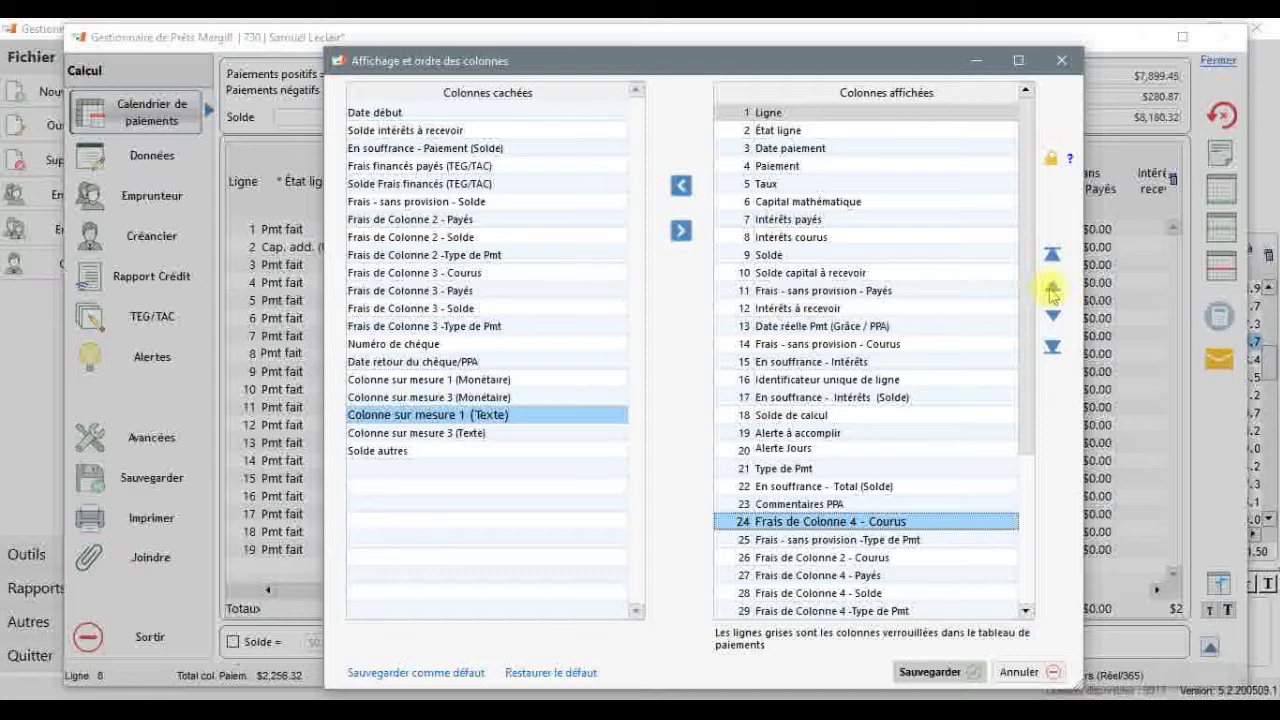
click(1052, 290)
click(1052, 290)
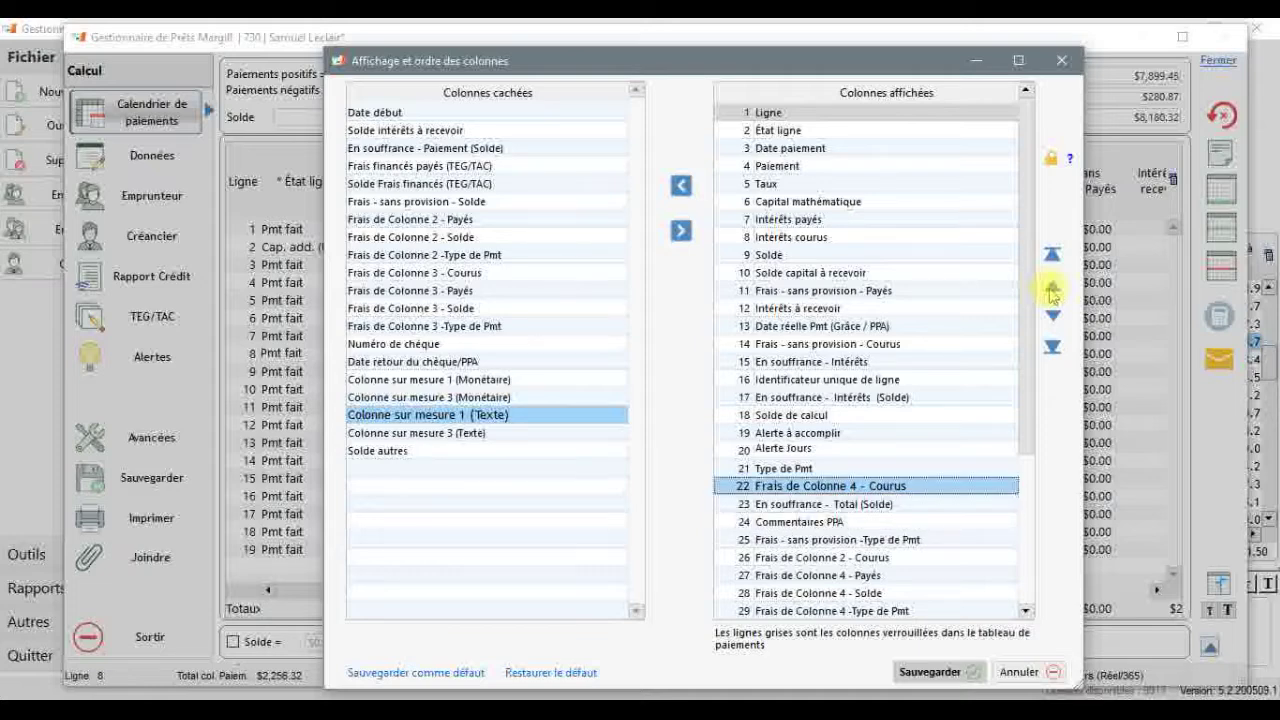
click(1052, 290)
click(1052, 290)
click(1052, 290)
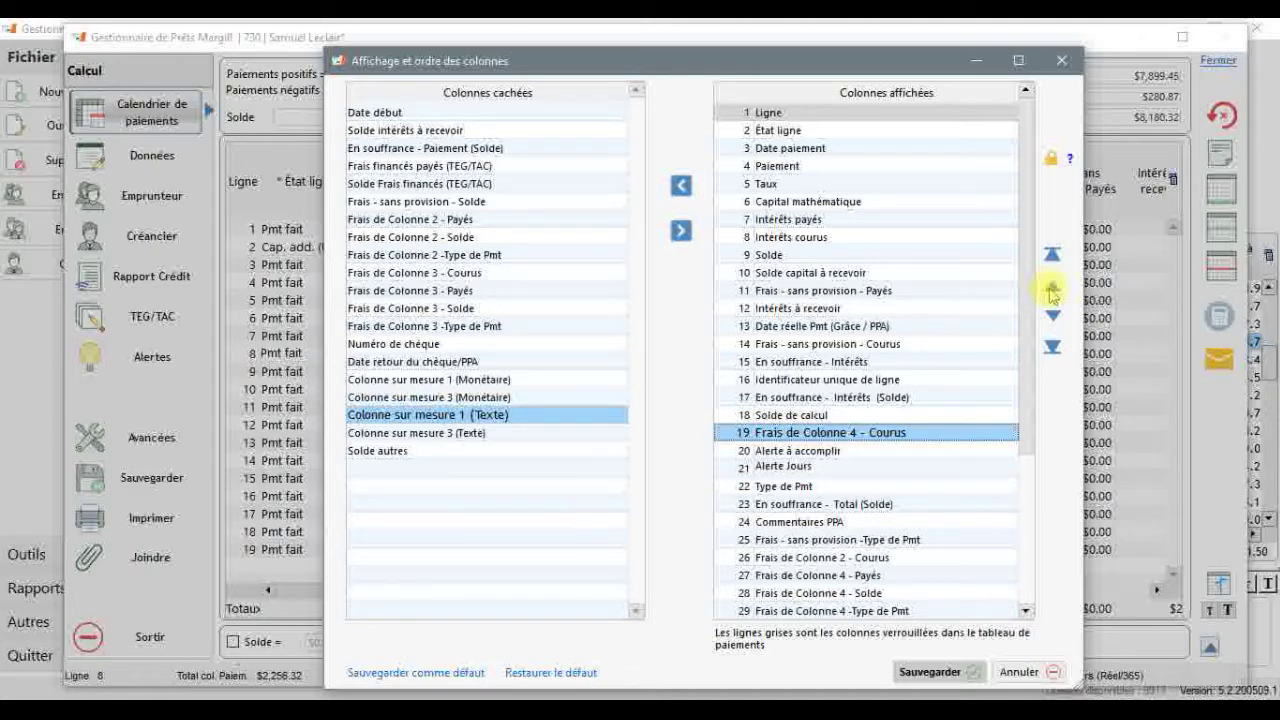
click(1052, 290)
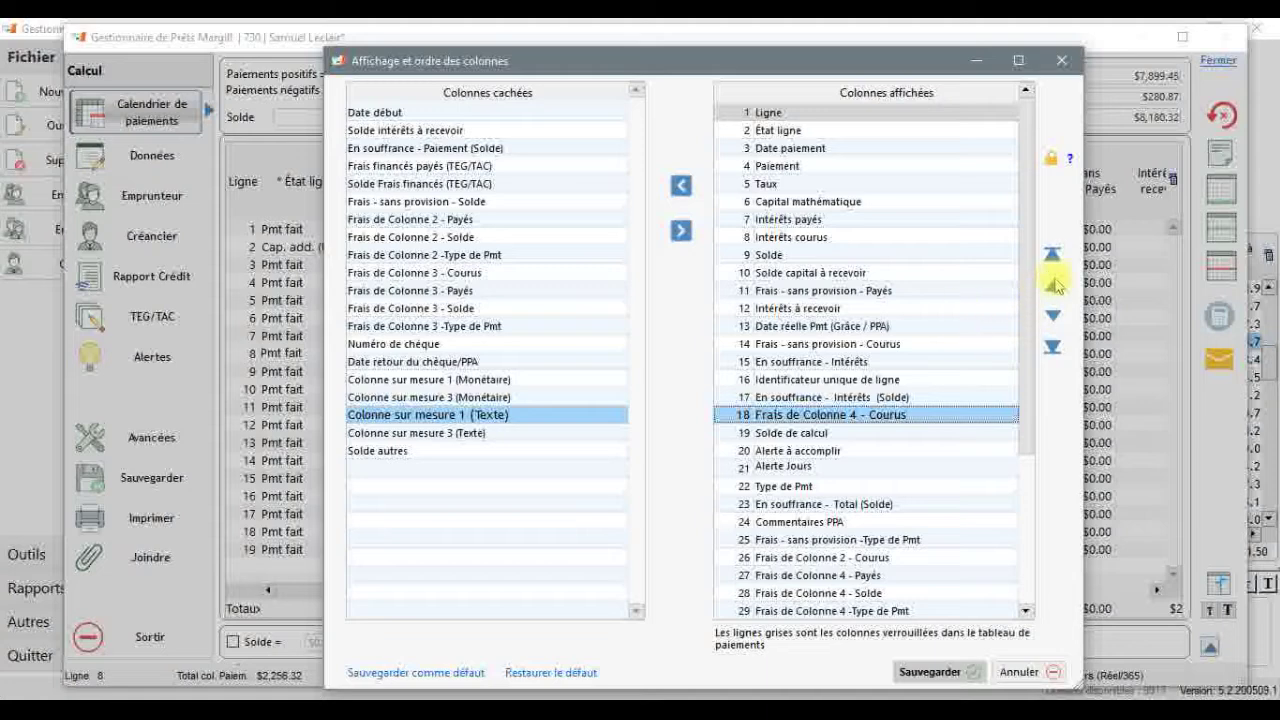
click(1052, 288)
click(1052, 290)
click(1052, 292)
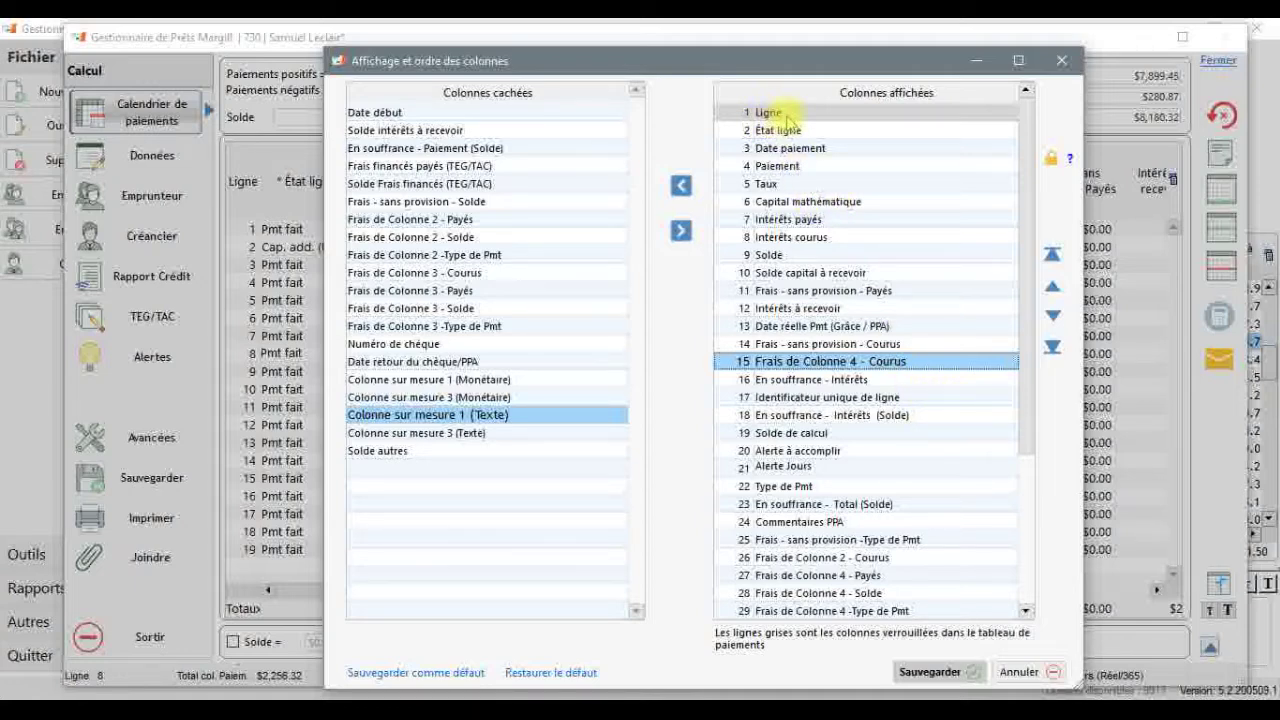
Lock the displayed columns from Ligne through Paiement
click(795, 170)
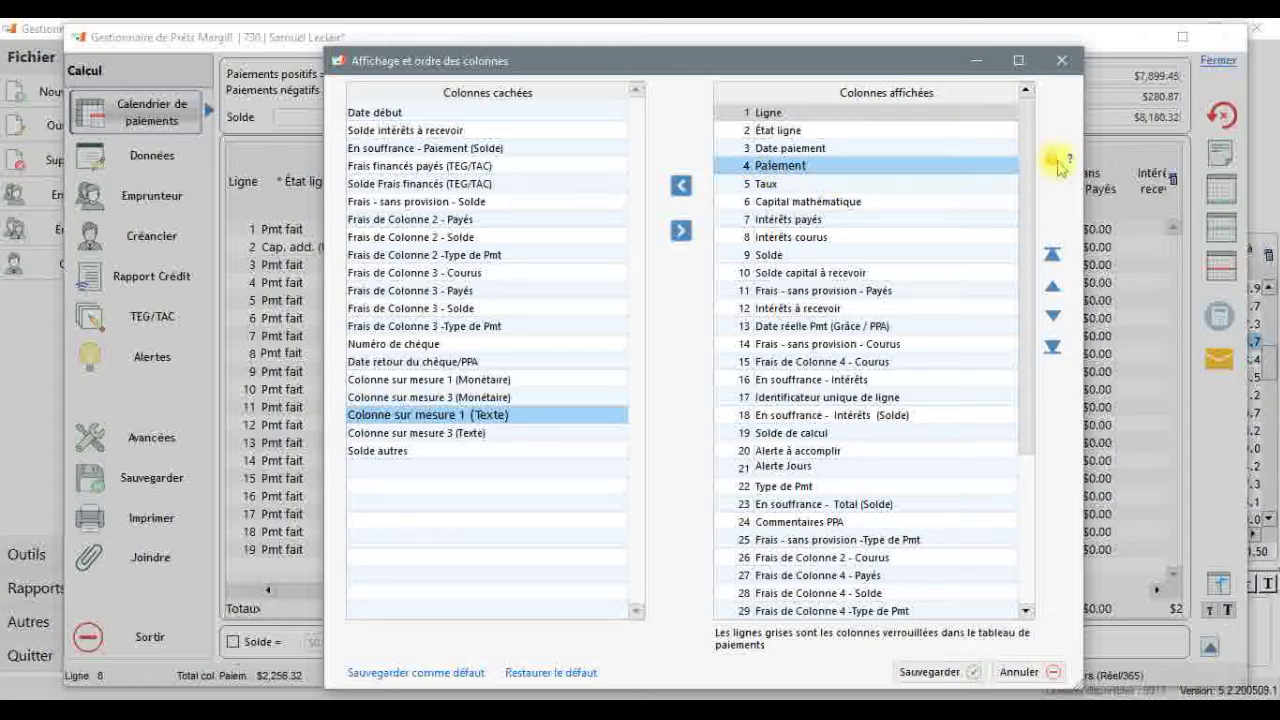
click(1050, 158)
click(830, 237)
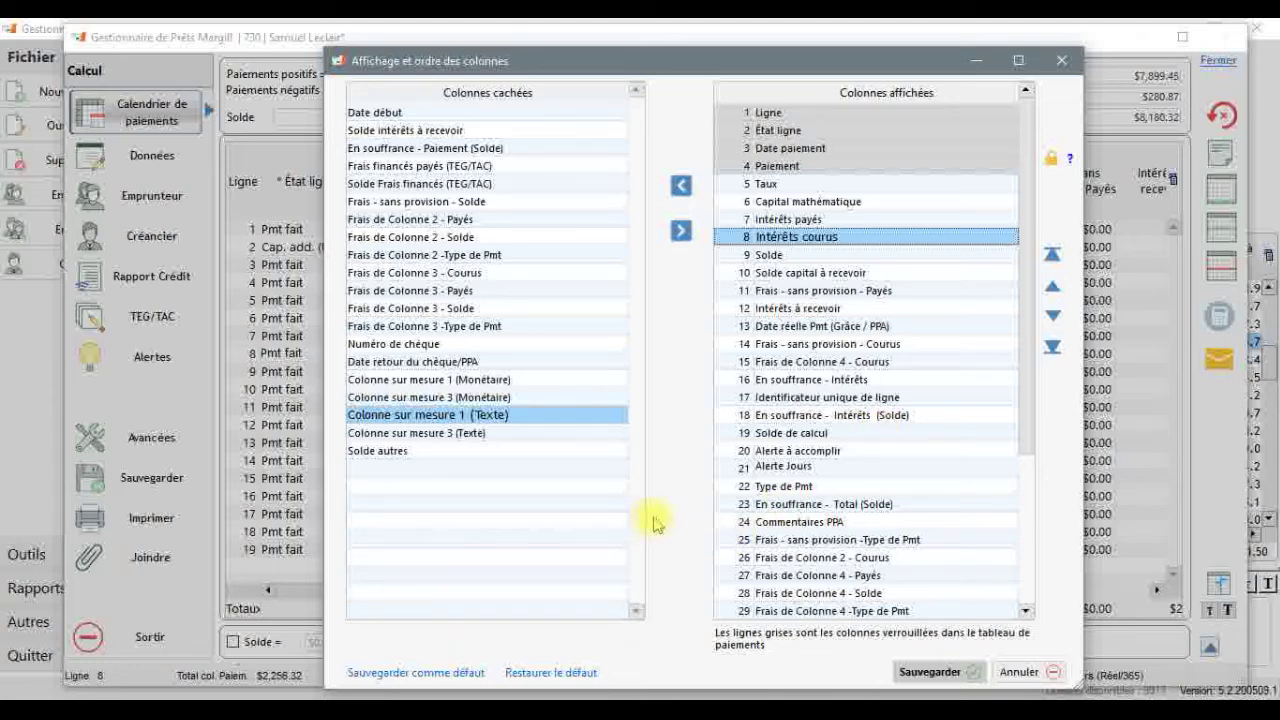
Save the column configuration as the default and apply it to the payment table
click(459, 676)
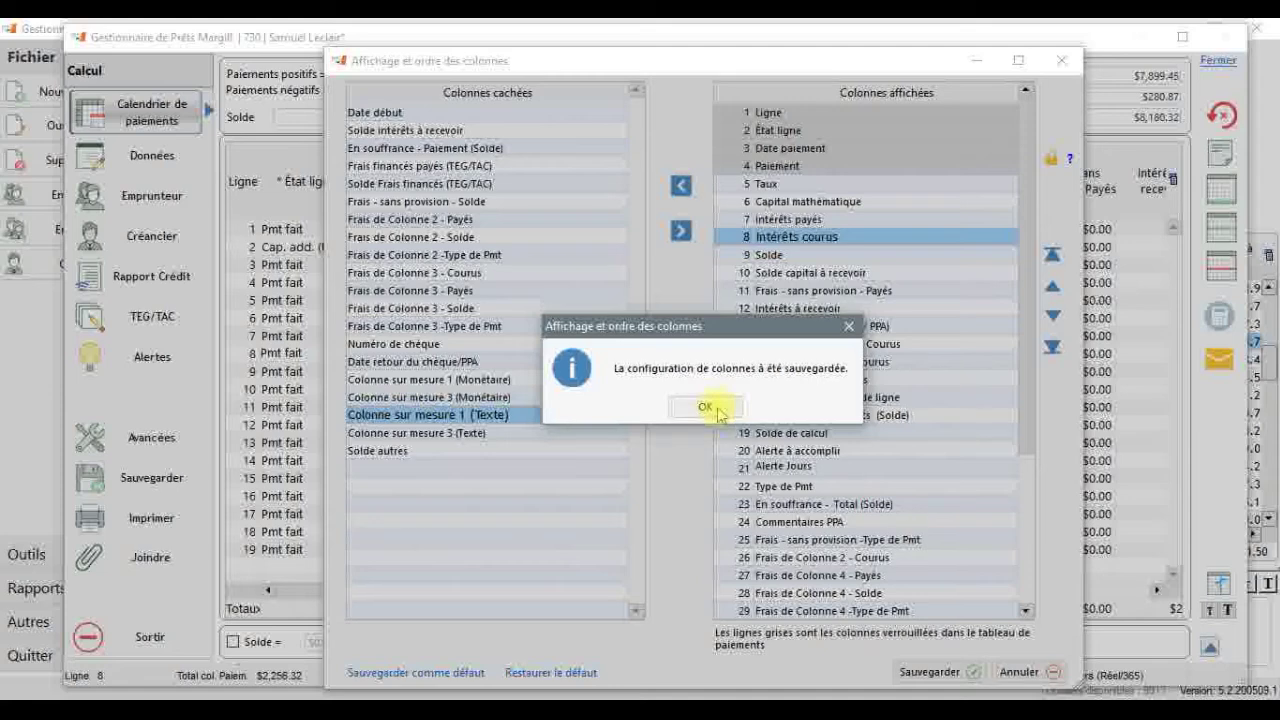
click(705, 407)
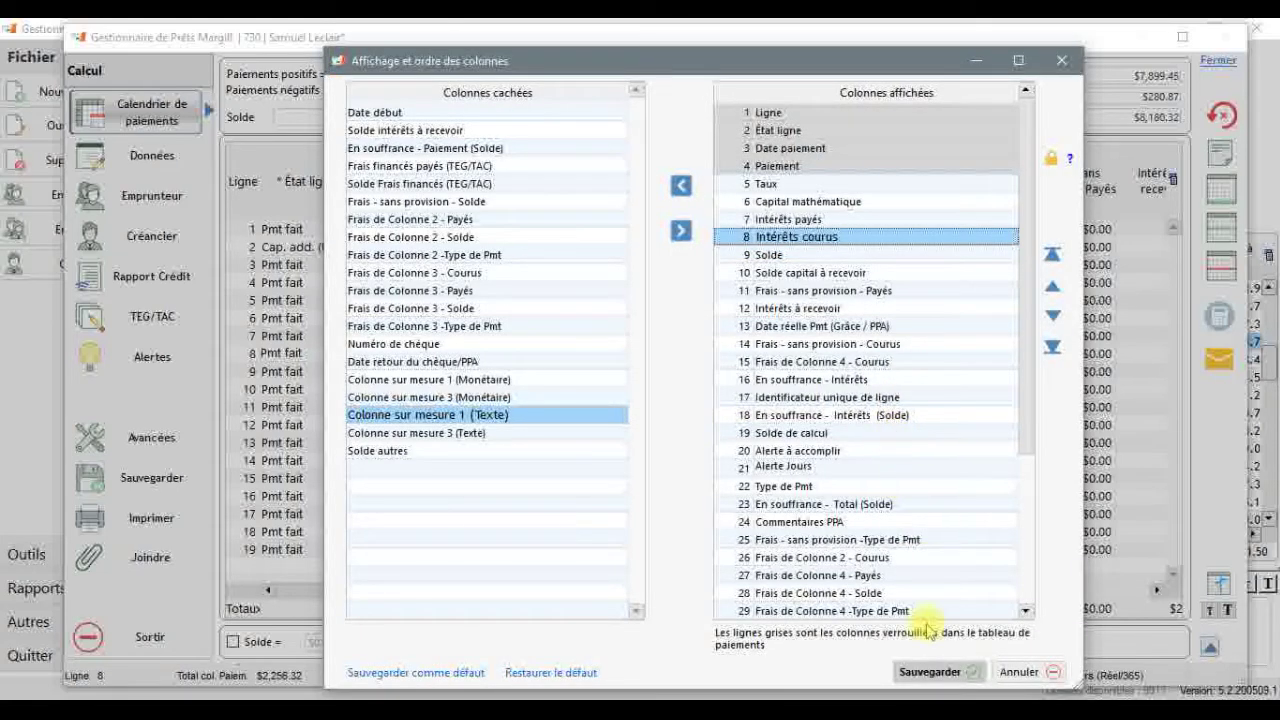
click(928, 672)
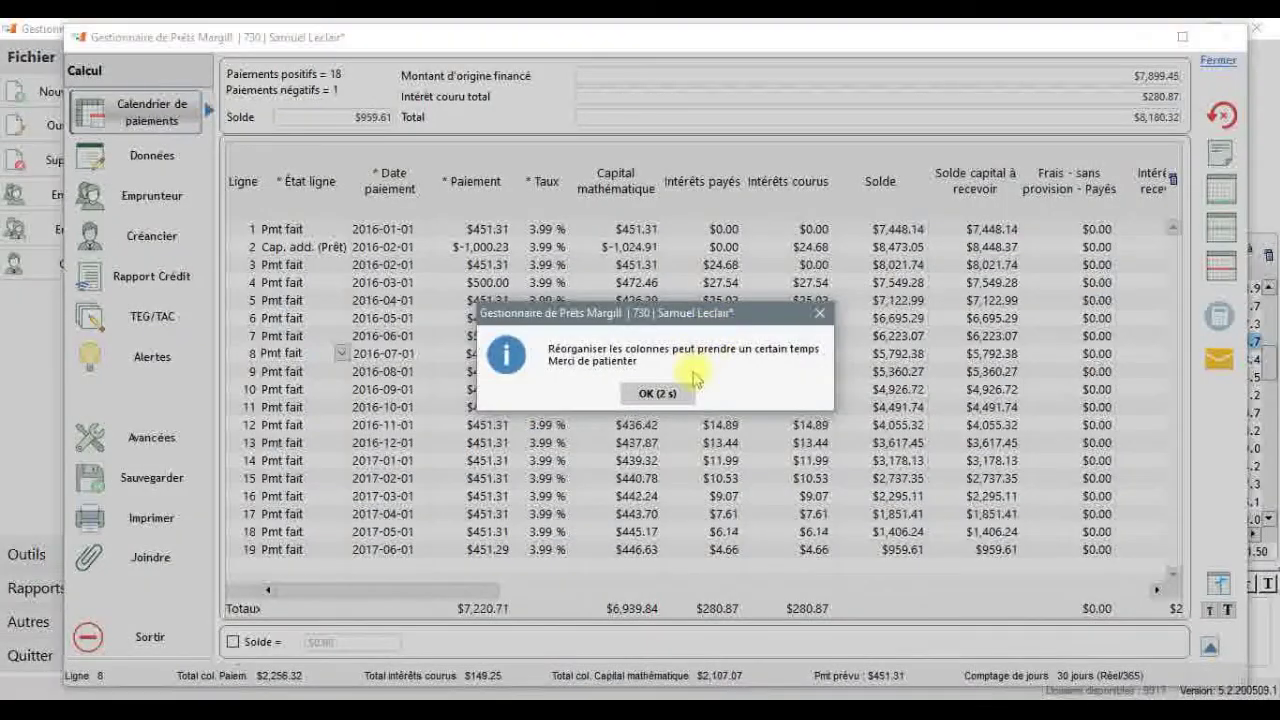
click(661, 396)
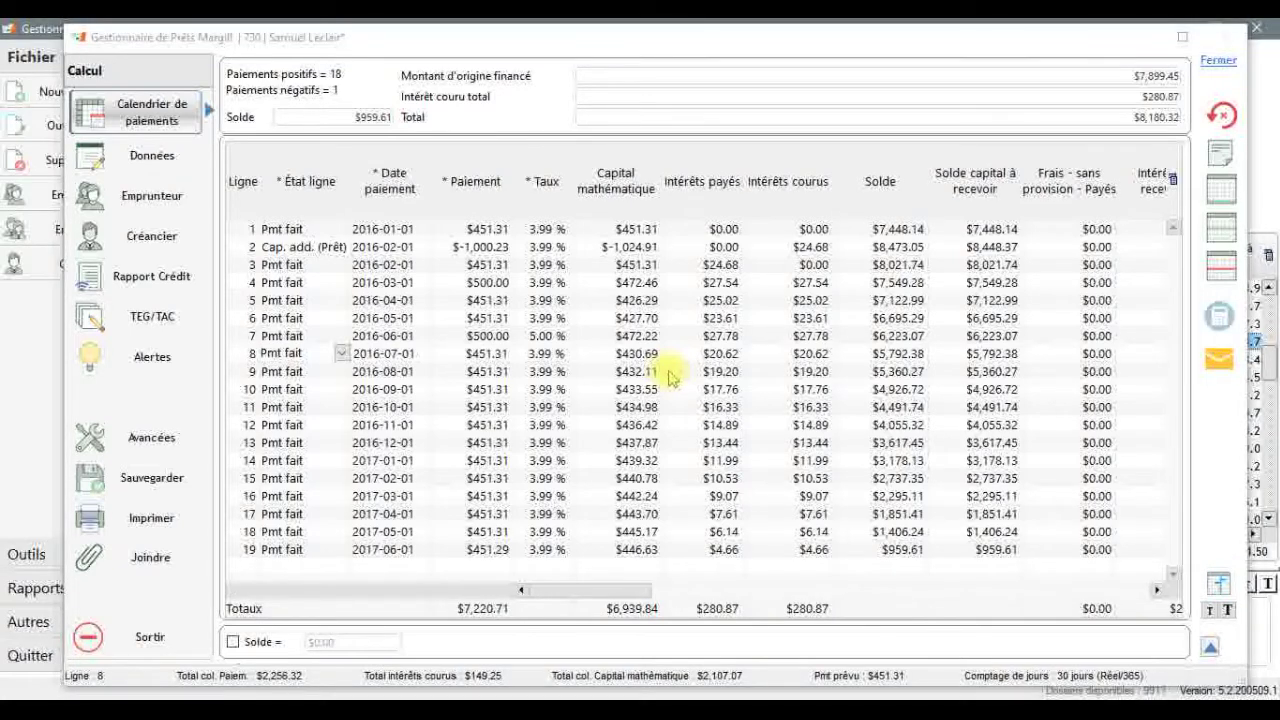
Narrow the Intérêts payés column and enlarge the payment table's text after leaving the table's entry mode
mouse_move(745, 200)
mouse_down()
mouse_move(863, 190)
mouse_move(712, 200)
mouse_move(725, 201)
mouse_up()
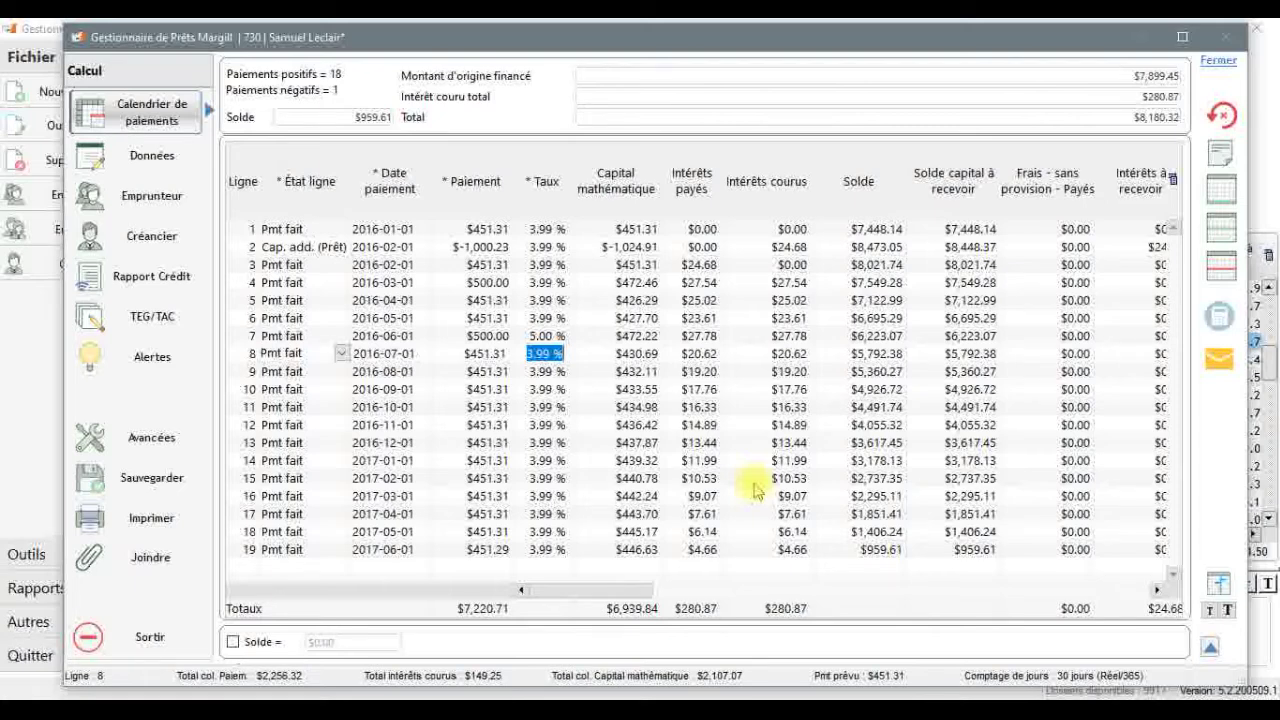
click(1228, 613)
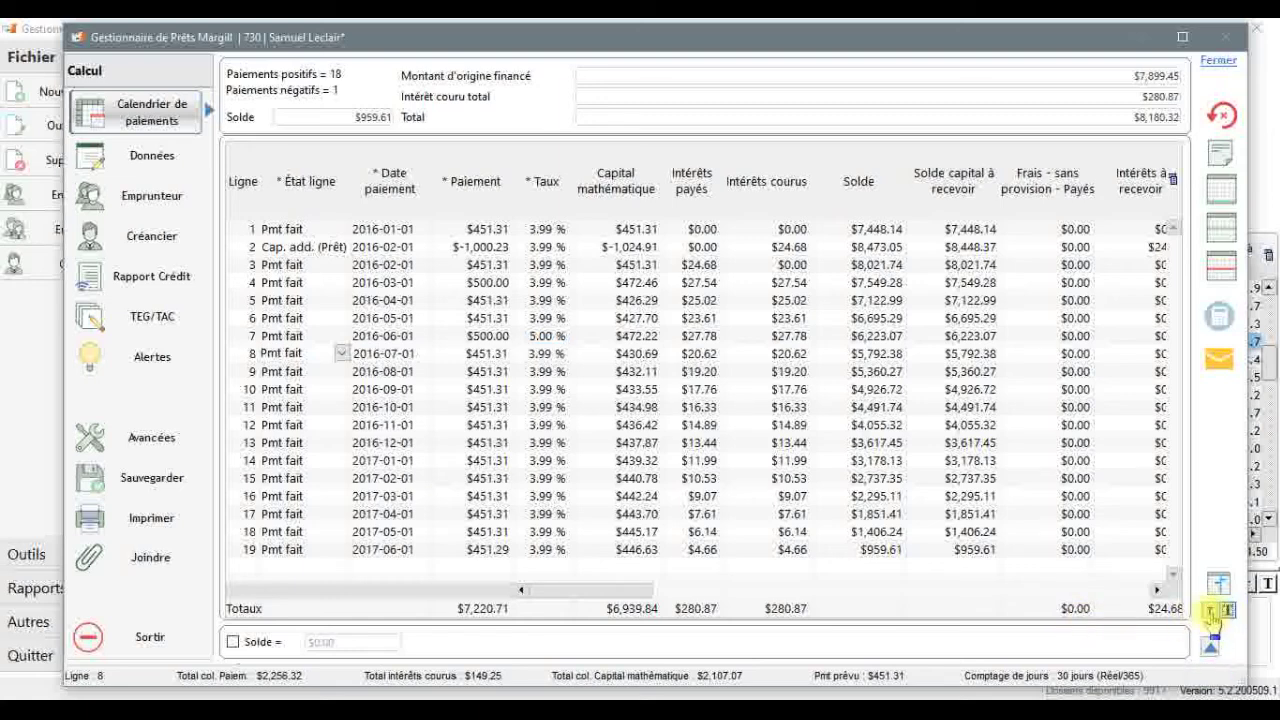
click(1209, 612)
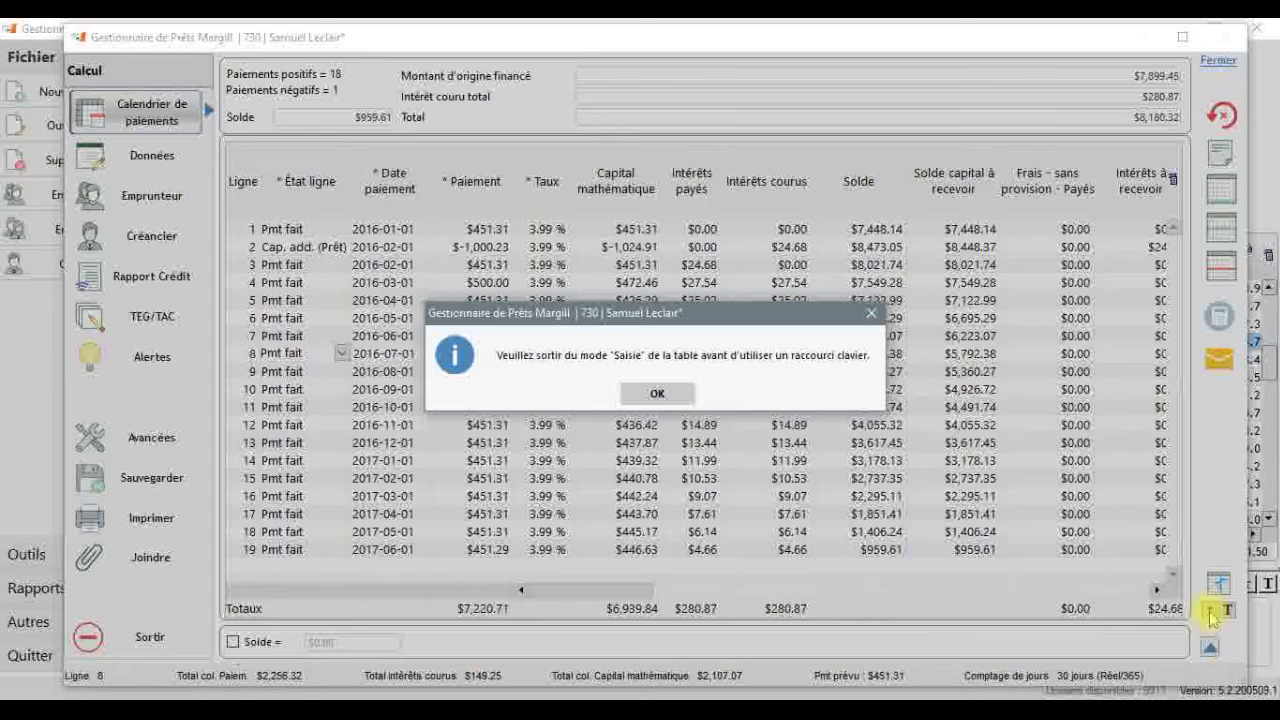
click(657, 393)
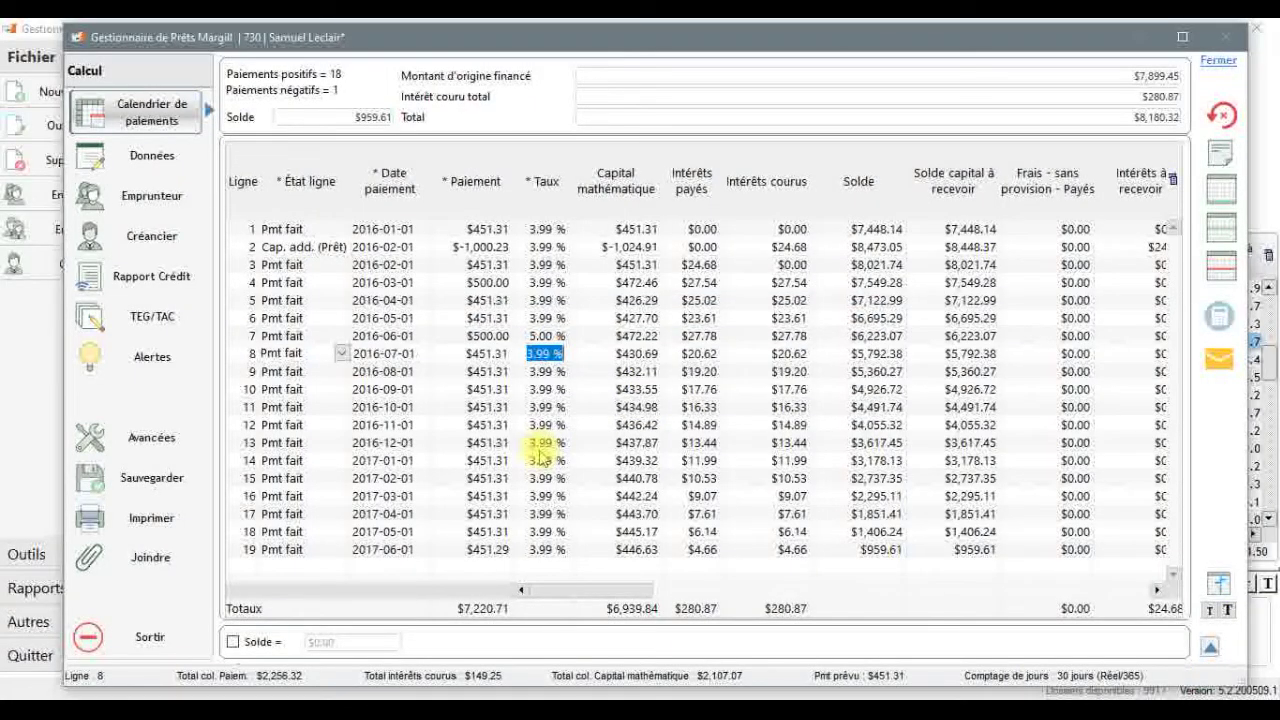
click(539, 447)
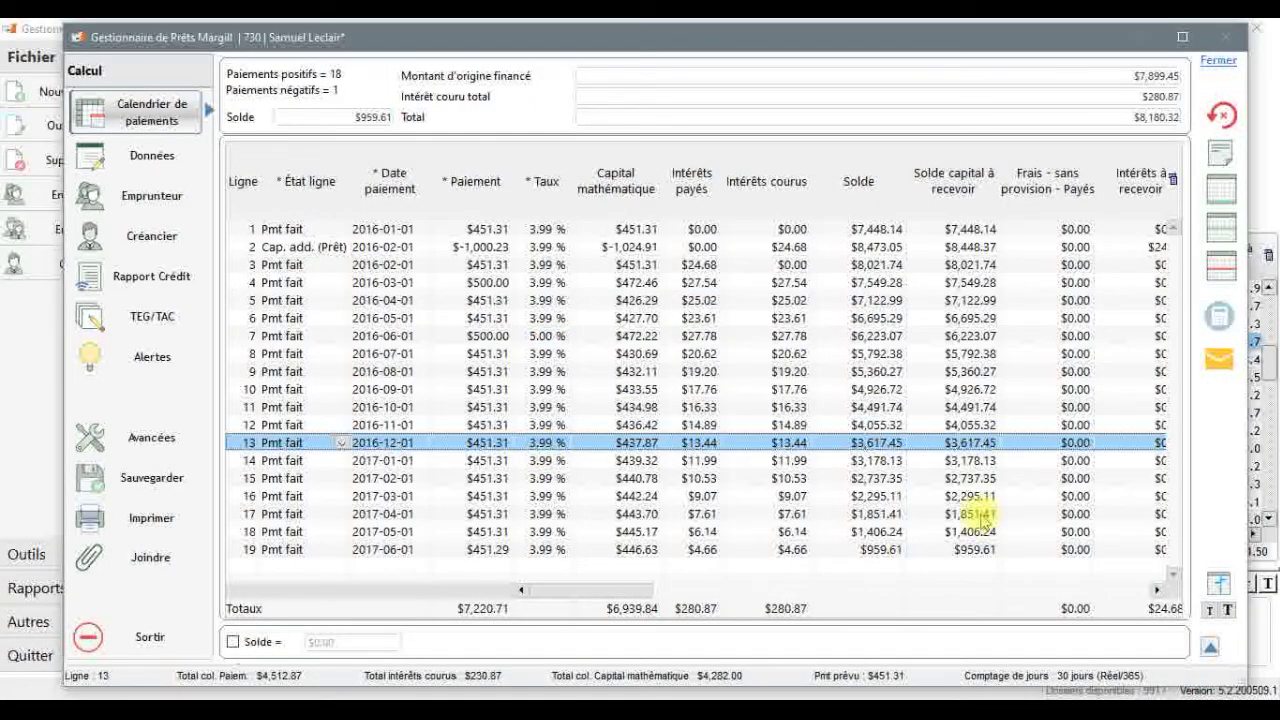
click(1228, 611)
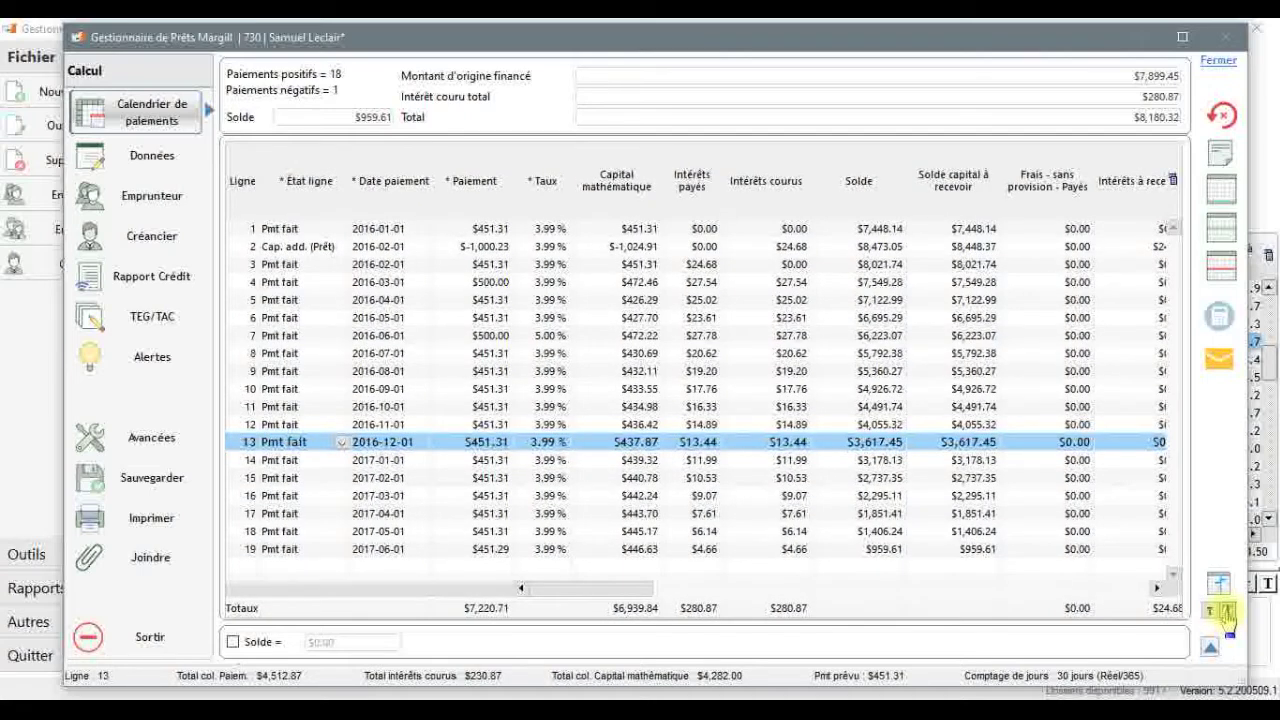
Color payment line 11, dated 2016-10-01, green
click(385, 426)
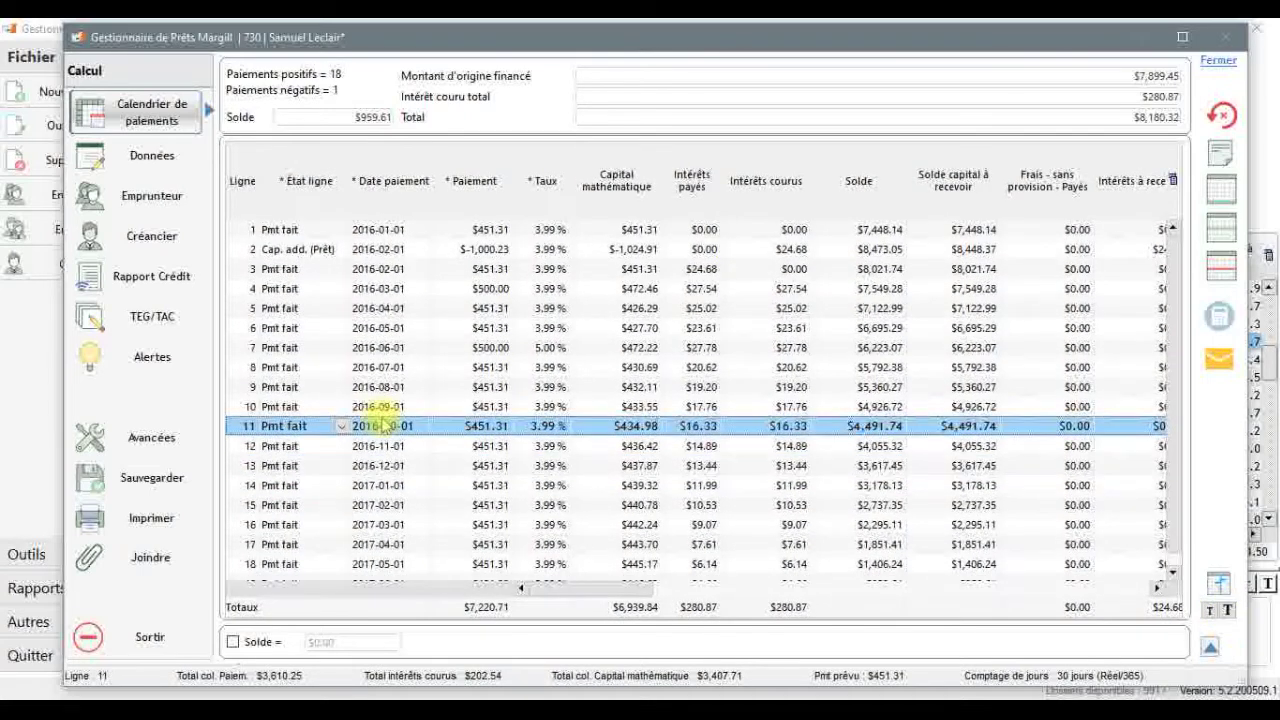
right_click(385, 426)
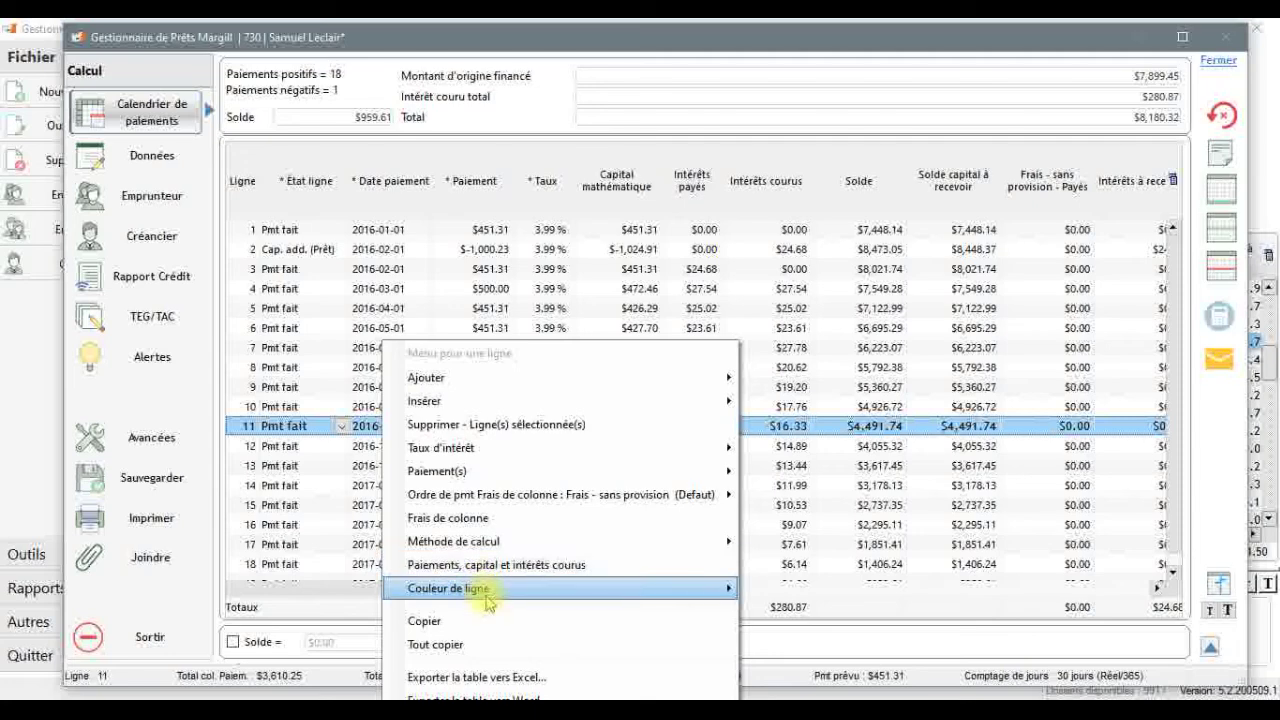
click(568, 335)
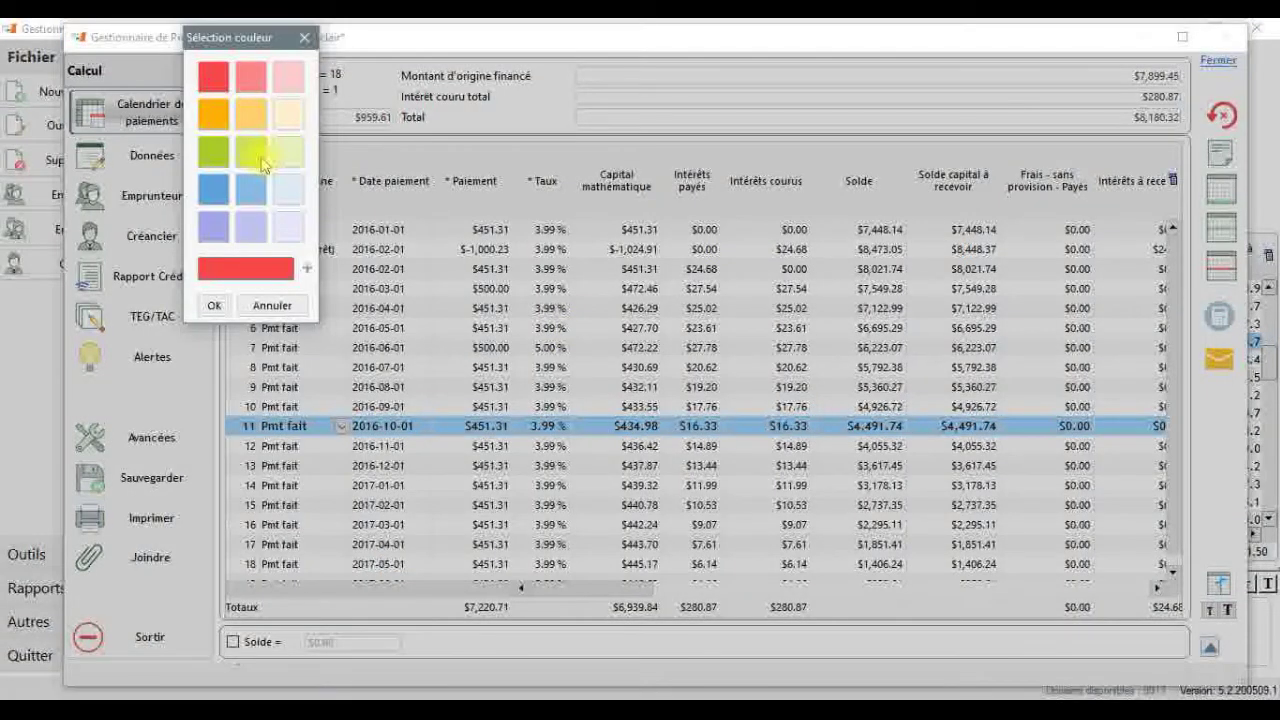
click(263, 163)
click(214, 305)
click(305, 466)
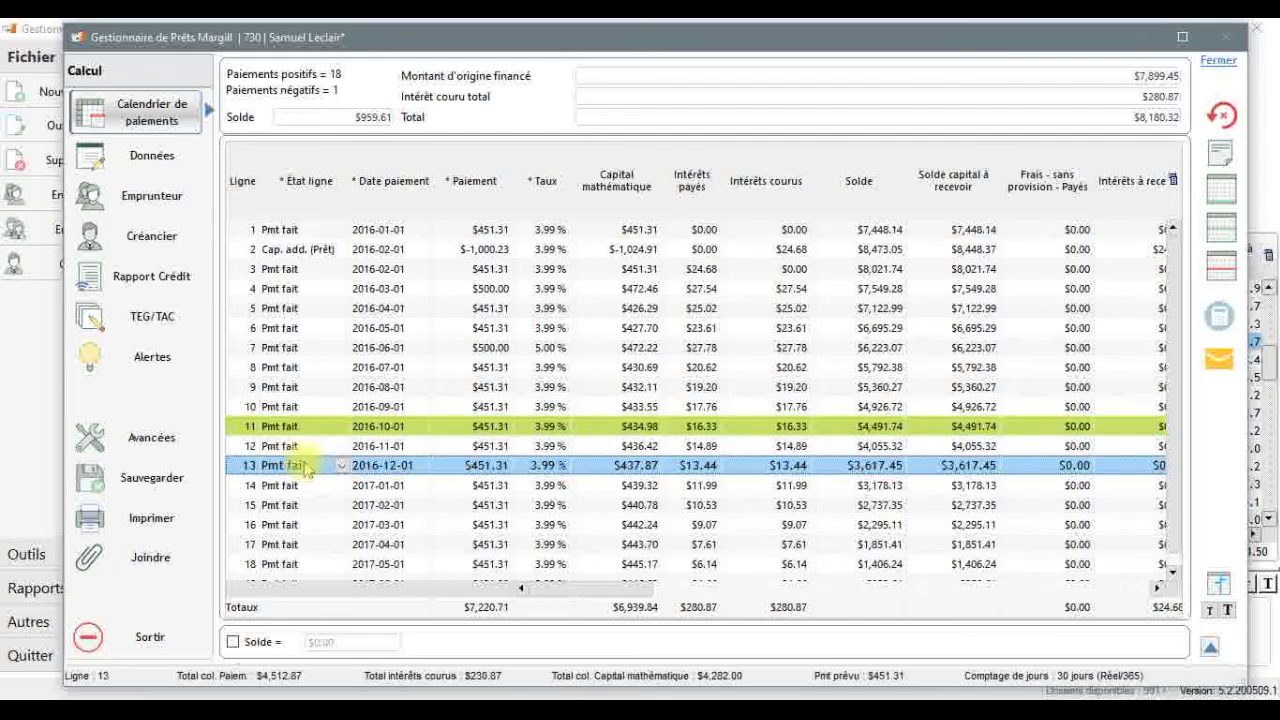